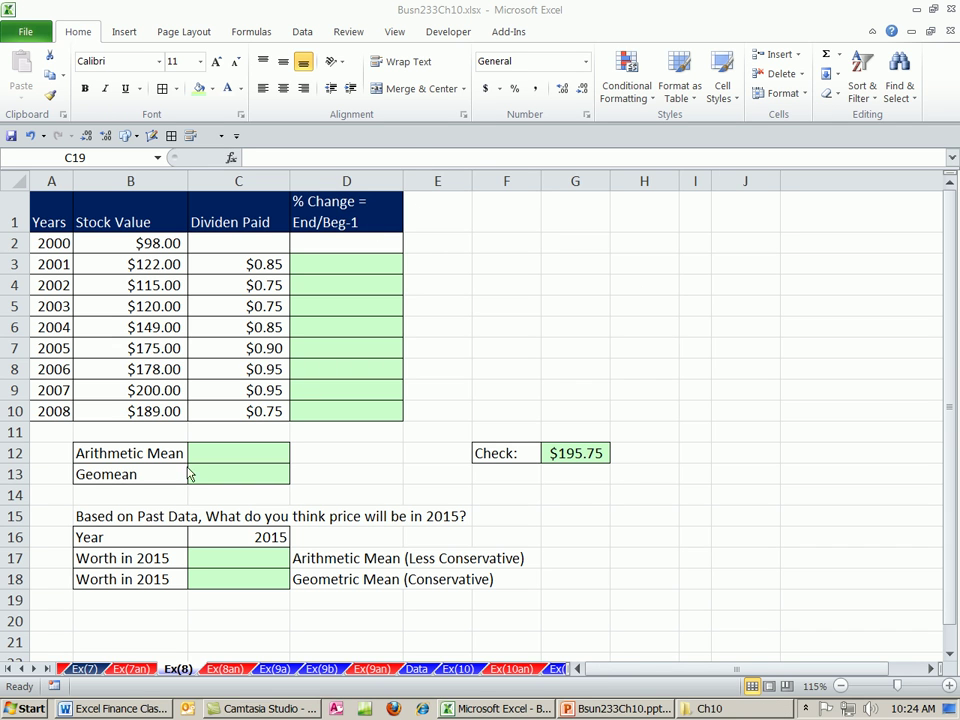
- Review the sheet layout: stock values, dividends, % change cells and the mean result cells
{"action": "left_click", "coordinate": [436, 12]}
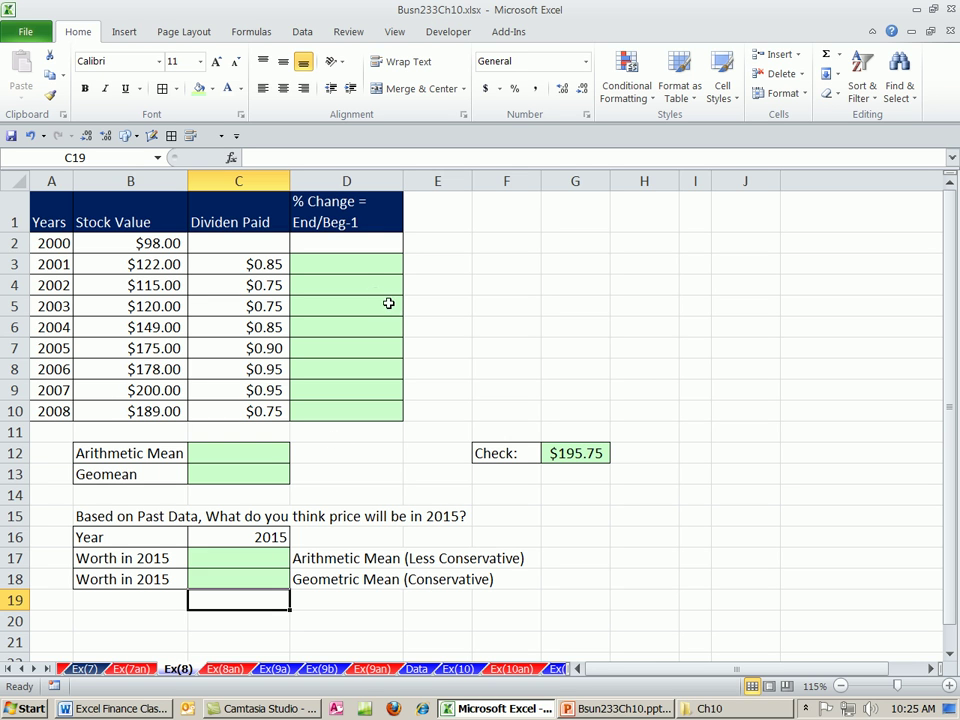
{"action": "left_click", "coordinate": [161, 452]}
{"action": "left_click", "coordinate": [141, 474]}
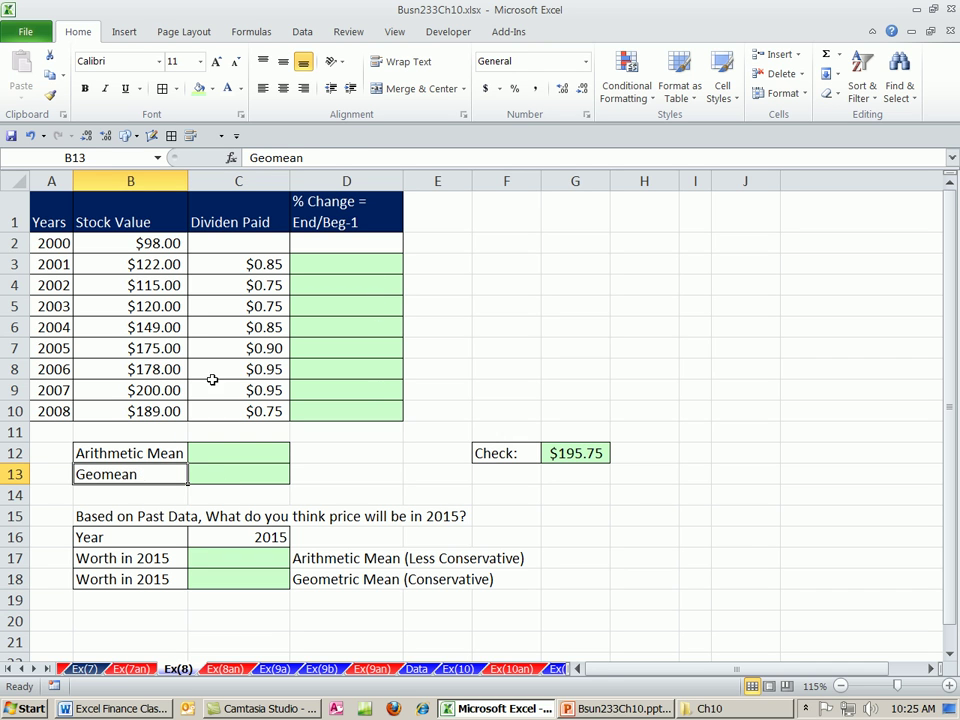
{"action": "left_click_drag", "start_coordinate": [150, 242], "coordinate": [193, 401]}
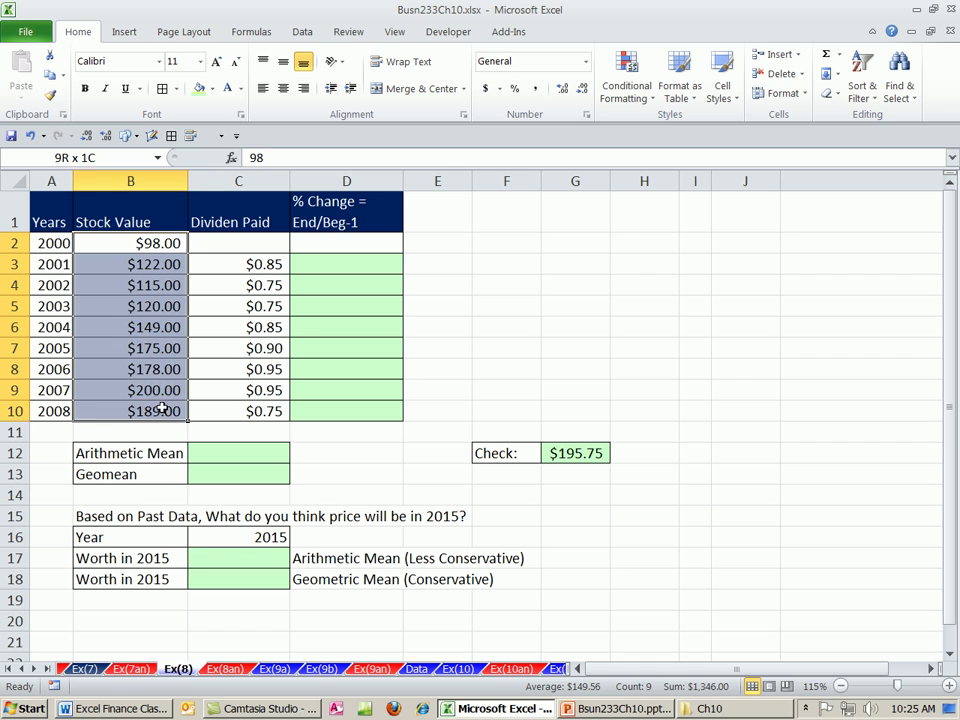
{"action": "left_click_drag", "start_coordinate": [251, 261], "coordinate": [251, 418]}
{"action": "left_click_drag", "start_coordinate": [346, 262], "coordinate": [345, 413]}
{"action": "left_click", "coordinate": [224, 453]}
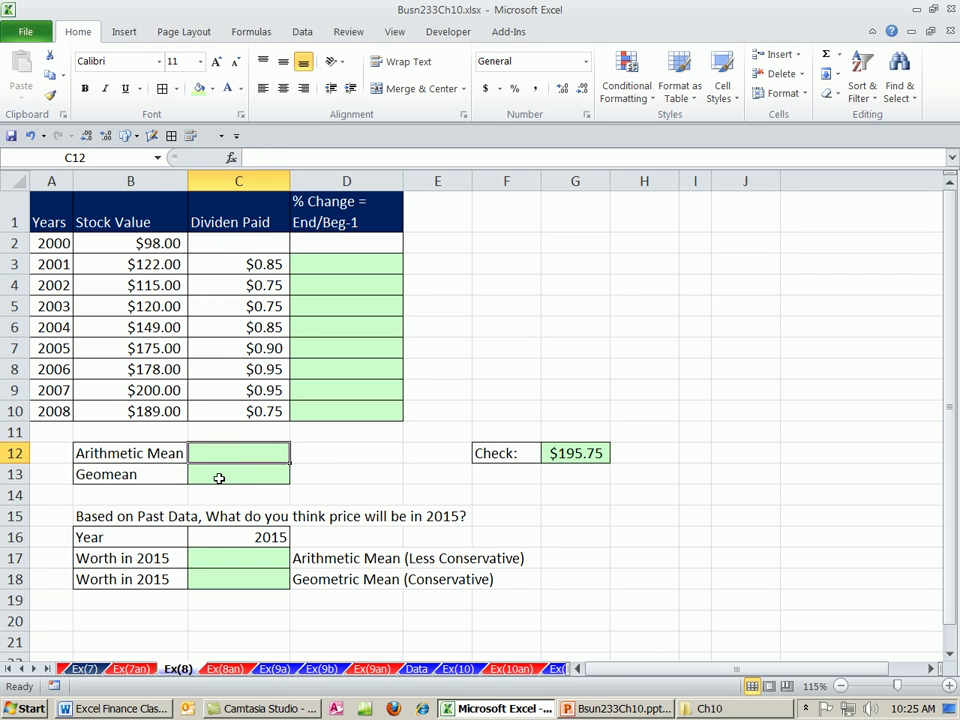
{"action": "left_click", "coordinate": [217, 475]}
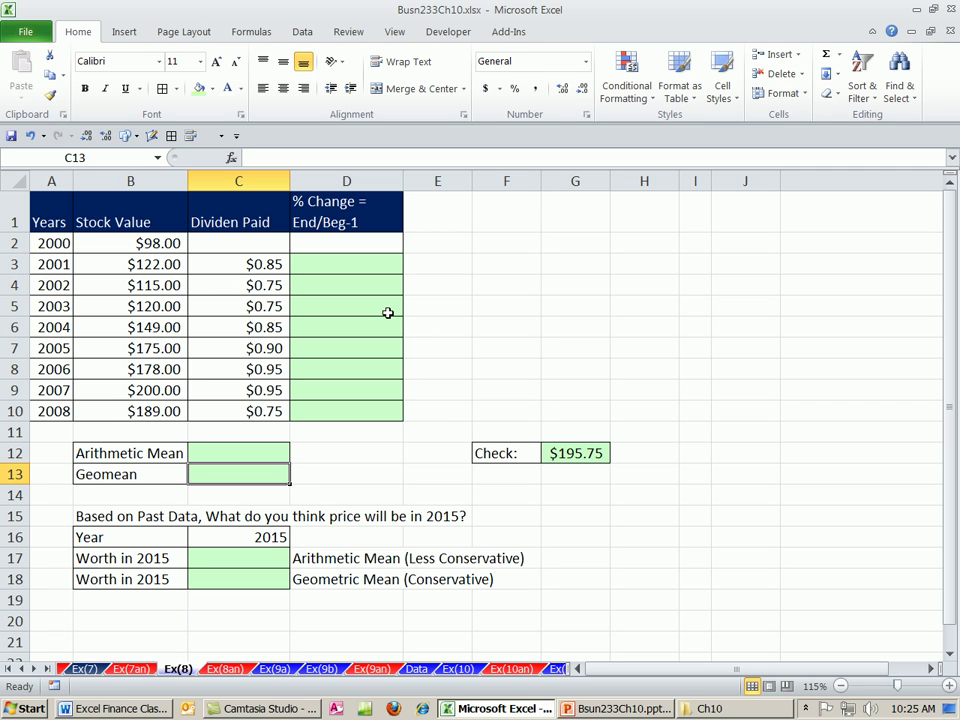
- Enter =SUM(B3:C3)/B2-1 in D3 for the 2001 % change
{"action": "left_click", "coordinate": [335, 268]}
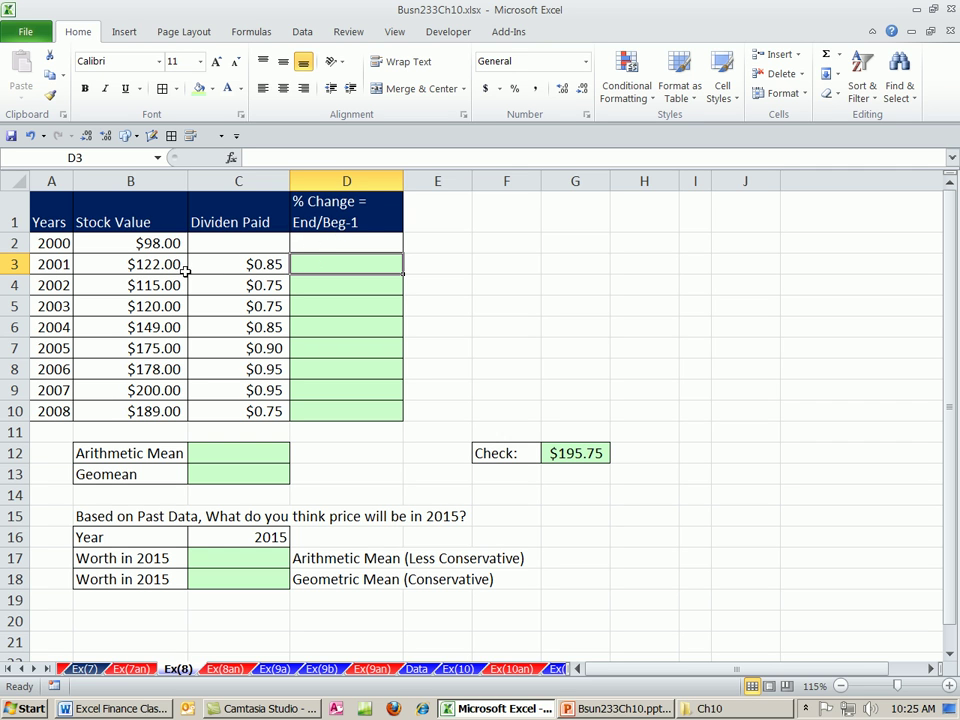
{"action": "type", "text": "="}
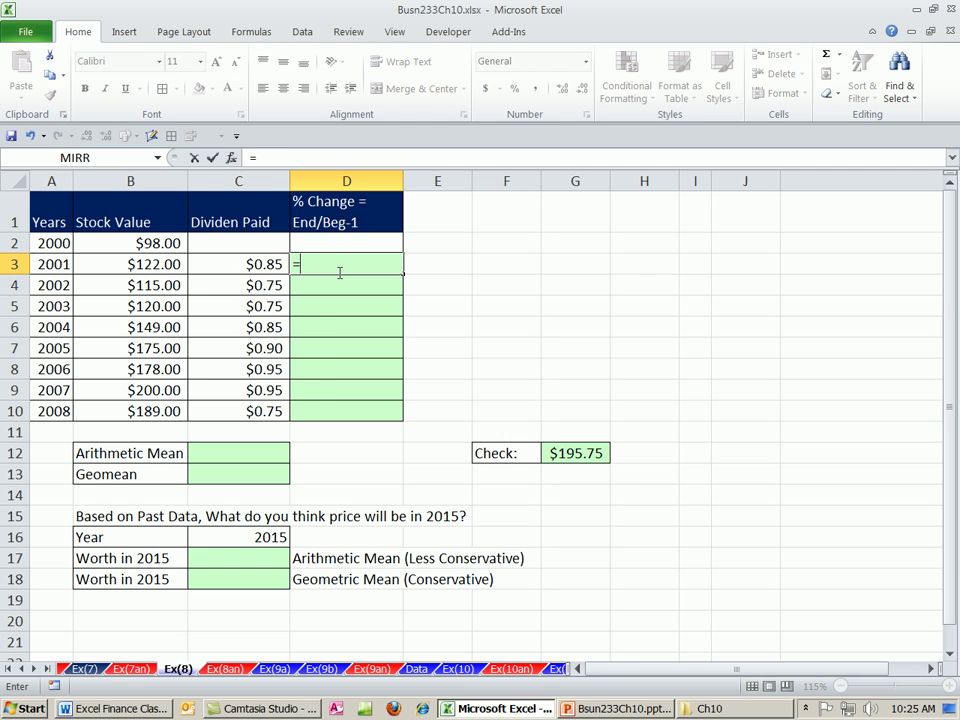
{"action": "type", "text": "sum"}
{"action": "key", "text": "Tab"}
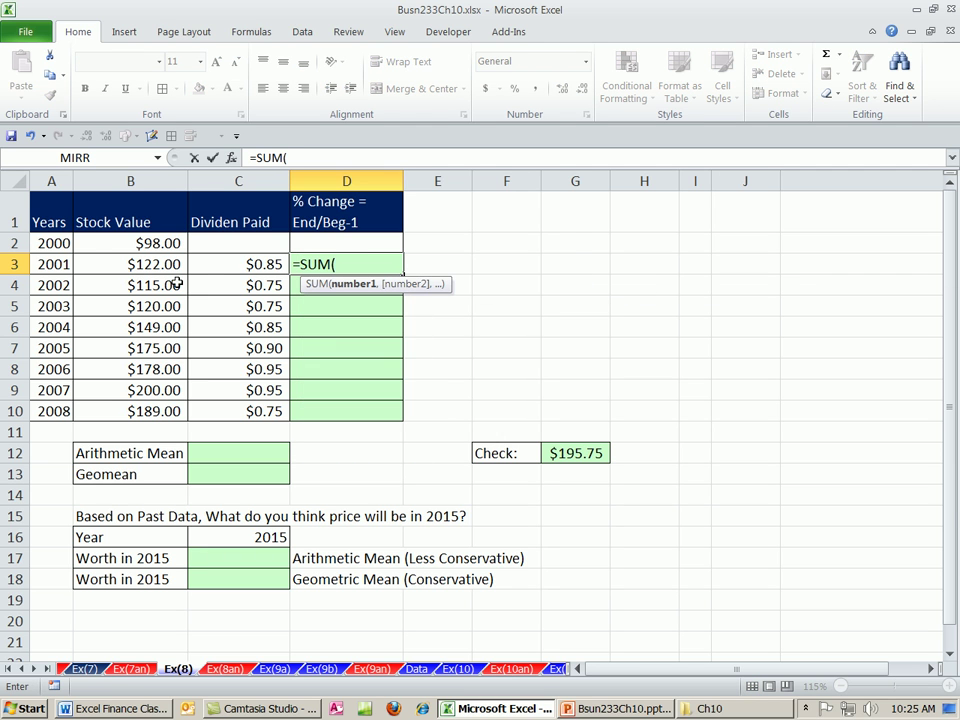
{"action": "left_click_drag", "start_coordinate": [165, 264], "coordinate": [194, 265]}
{"action": "type", "text": ")/"}
{"action": "left_click", "coordinate": [145, 243]}
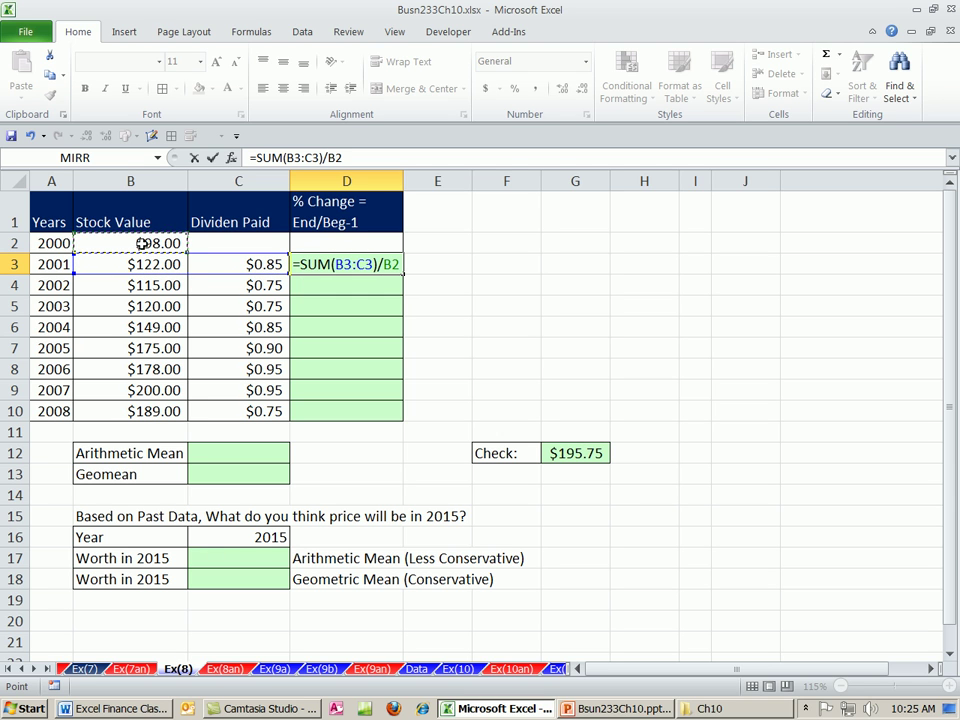
{"action": "type", "text": "-1"}
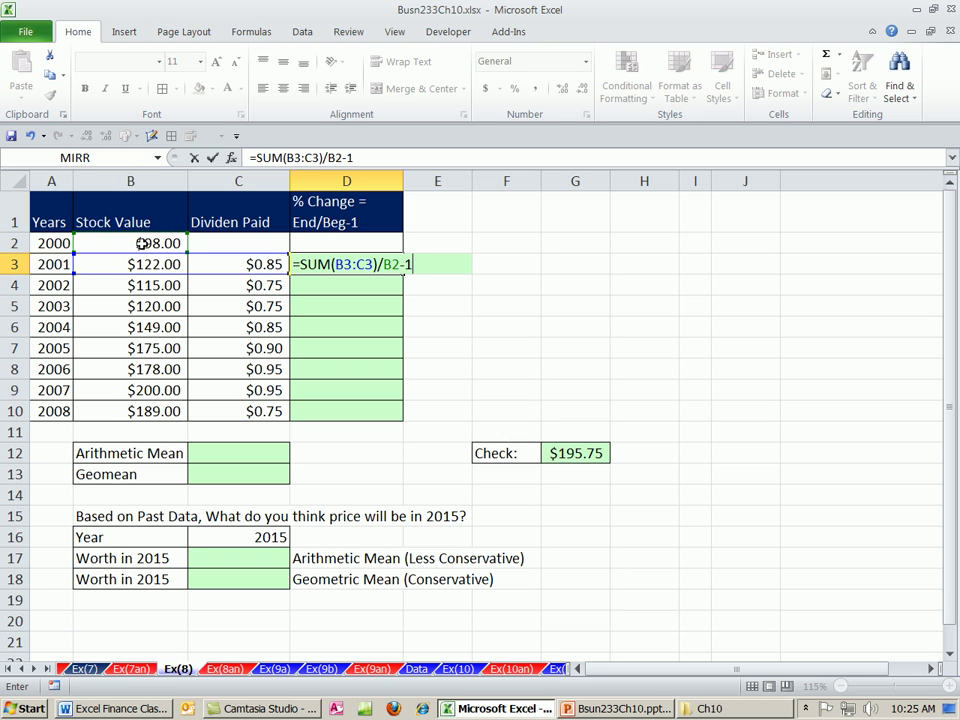
{"action": "key", "text": "ctrl+Return"}
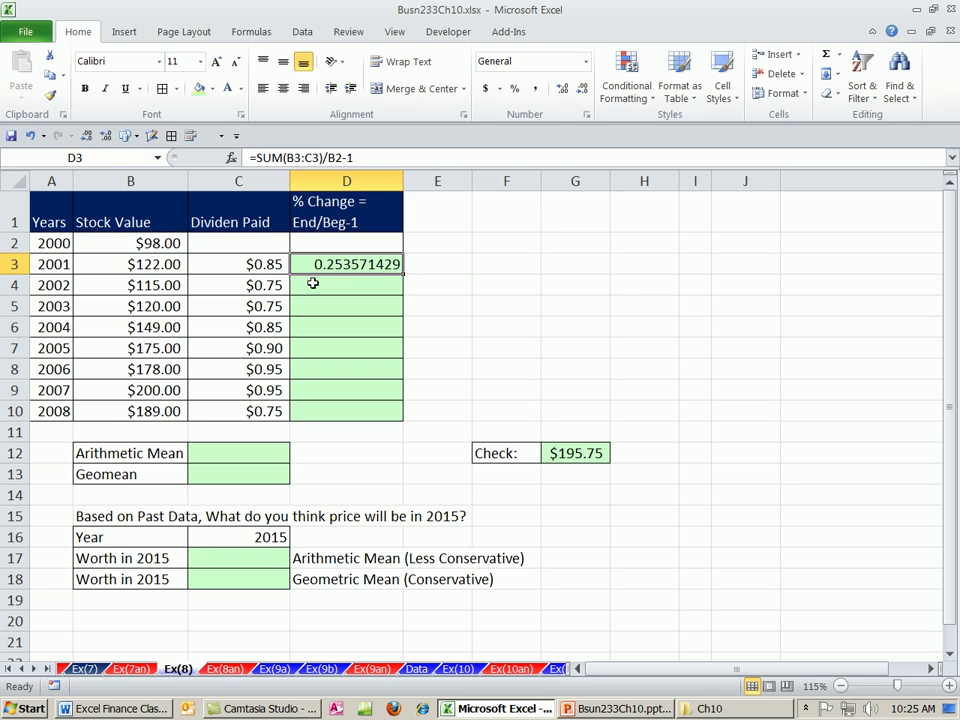
- Copy the % change formula down to D10 and check D10's references
{"action": "double_click", "coordinate": [405, 274]}
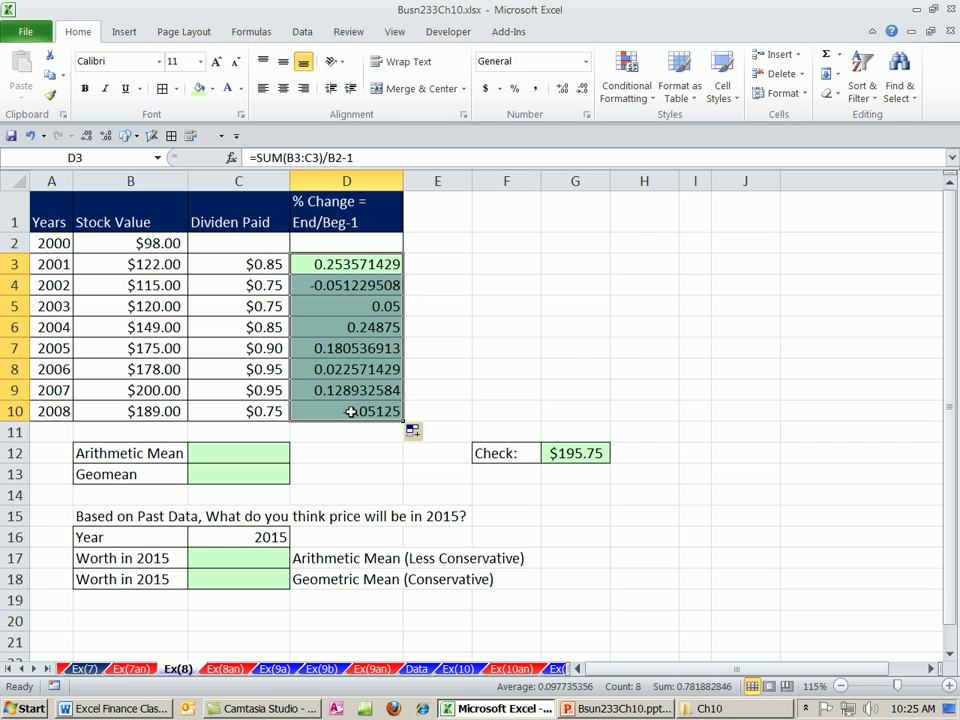
{"action": "double_click", "coordinate": [360, 411]}
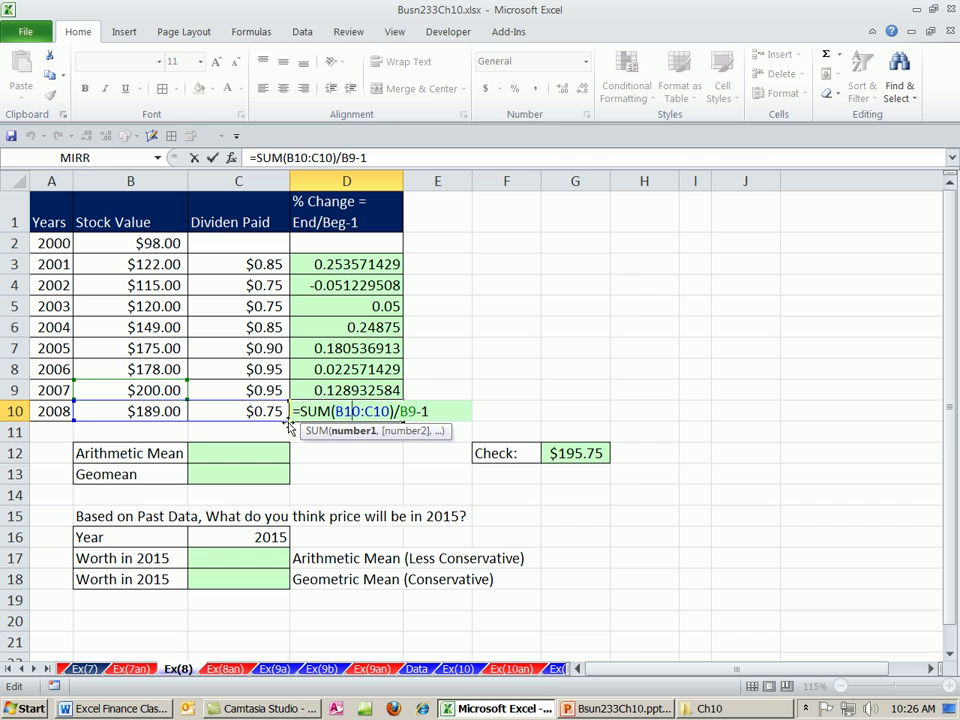
{"action": "key", "text": "ctrl+Return"}
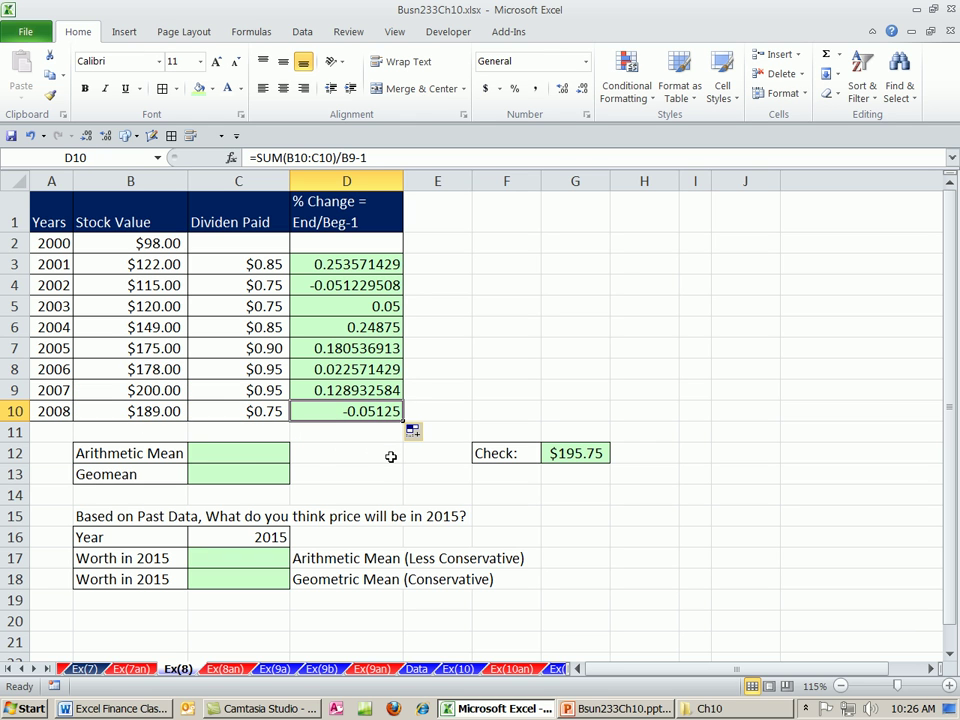
- Enter =AVERAGE(D3:D10) in C12, returning 0.097735356
{"action": "left_click", "coordinate": [241, 451]}
{"action": "type", "text": "=aver"}
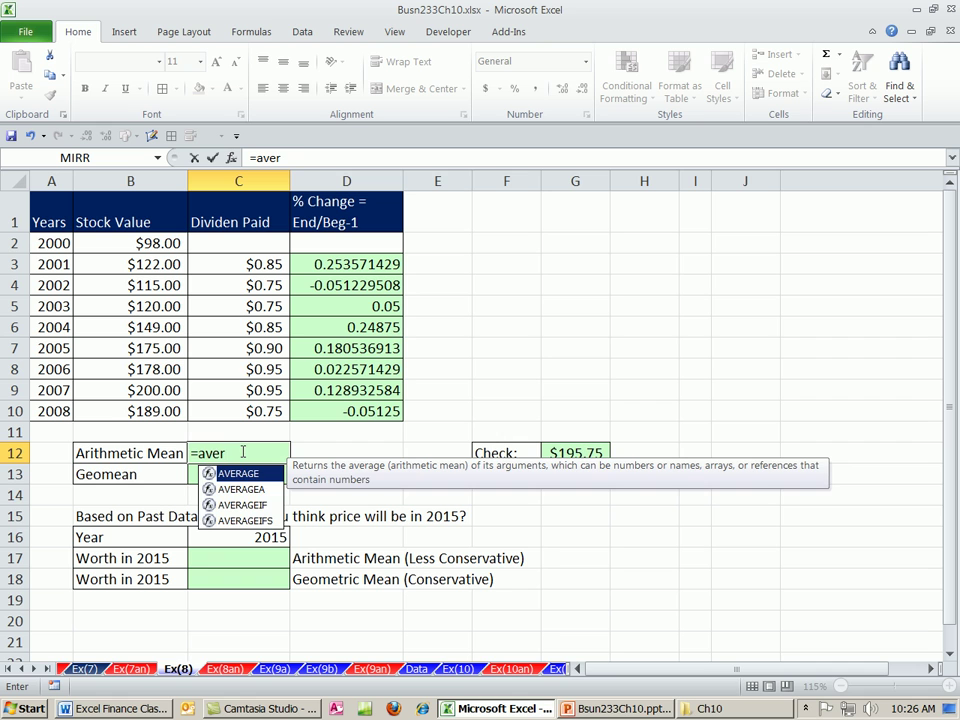
{"action": "key", "text": "Tab"}
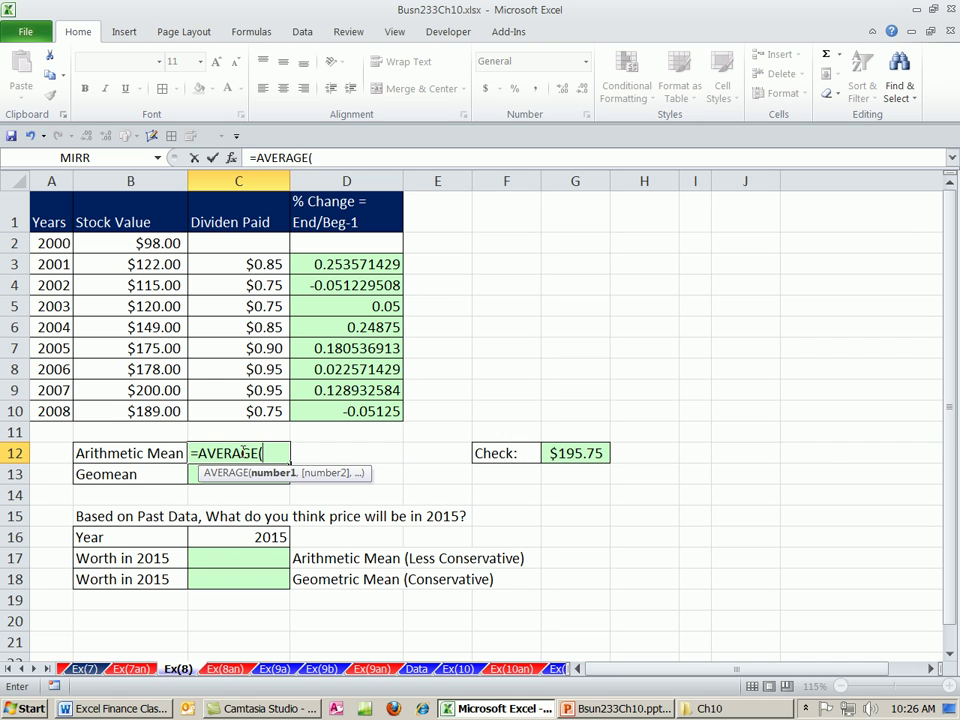
{"action": "left_click_drag", "start_coordinate": [320, 266], "coordinate": [345, 406]}
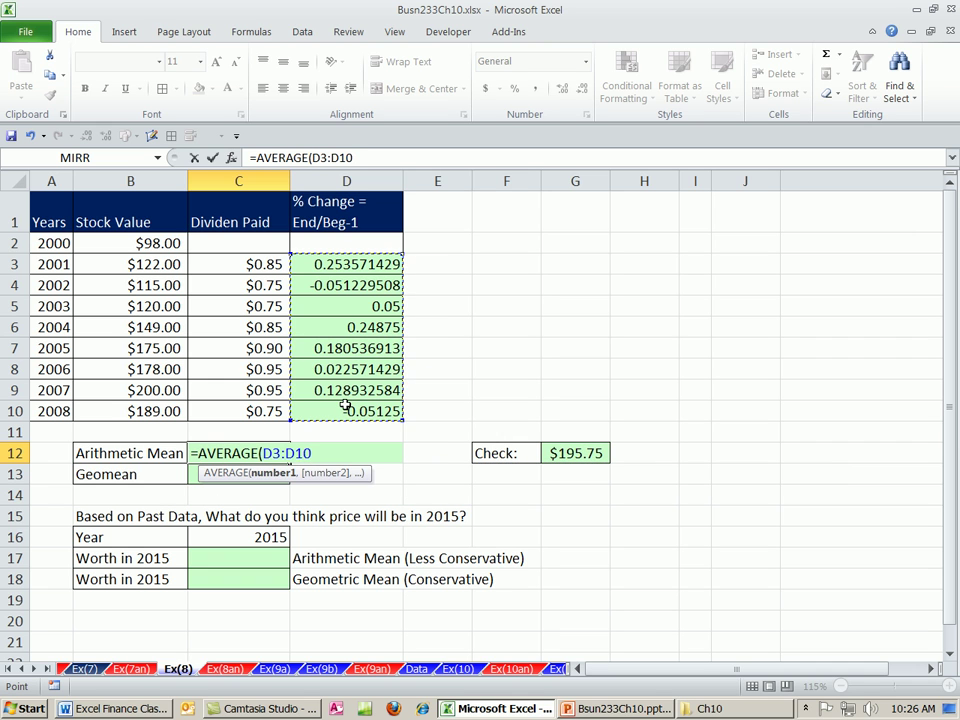
{"action": "key", "text": "ctrl+Return"}
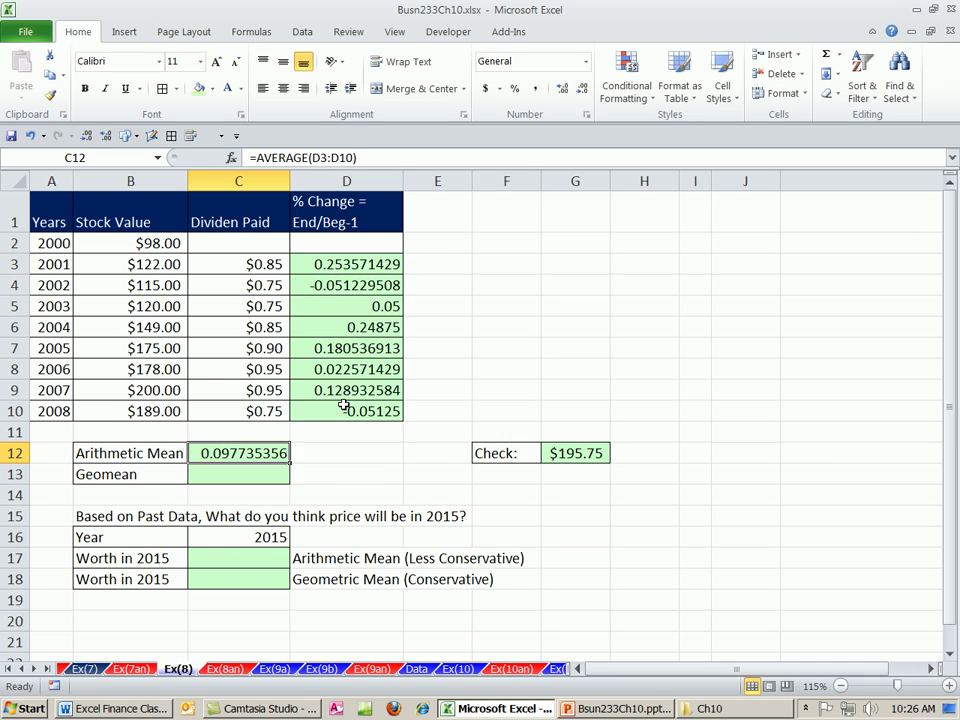
{"action": "left_click", "coordinate": [260, 476]}
- Start C13's formula as =GEOMEAN(D3:D10+1)
{"action": "type", "text": "="}
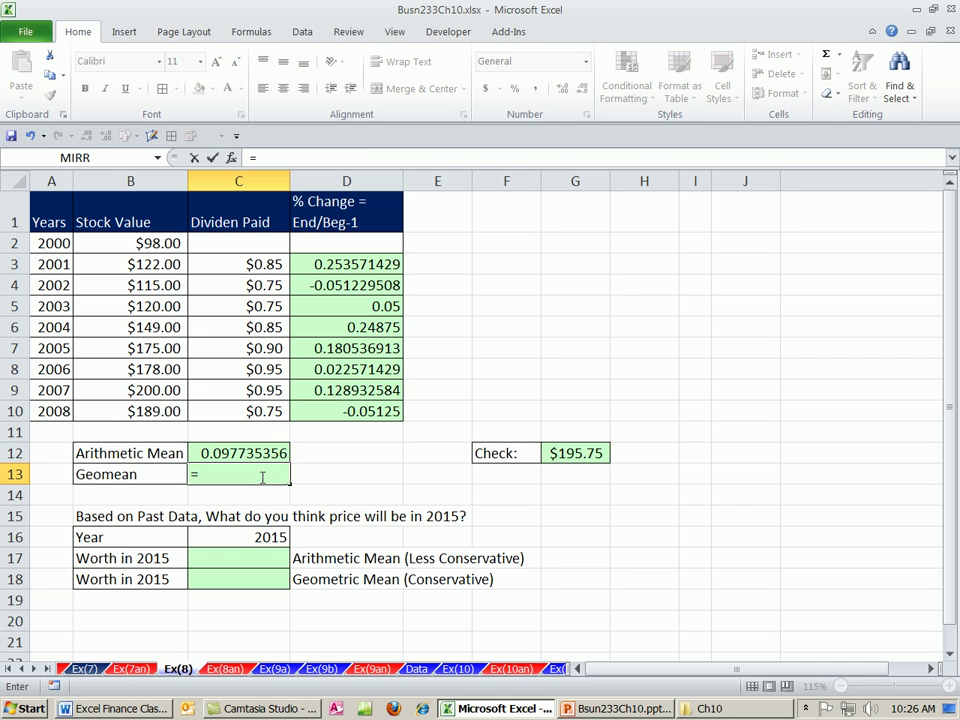
{"action": "type", "text": "ge"}
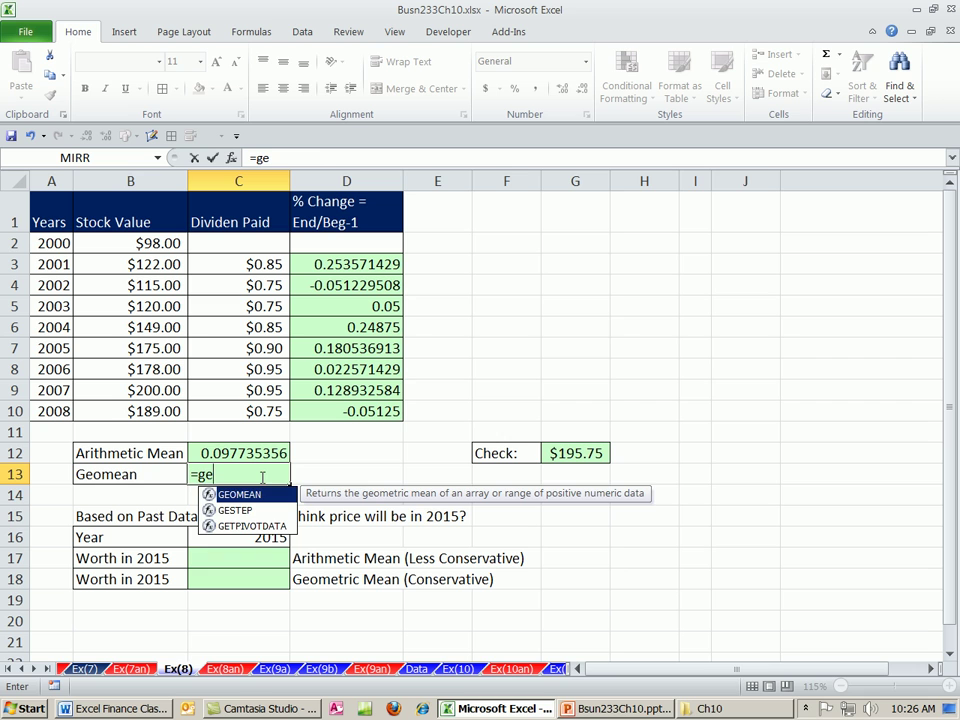
{"action": "key", "text": "Tab"}
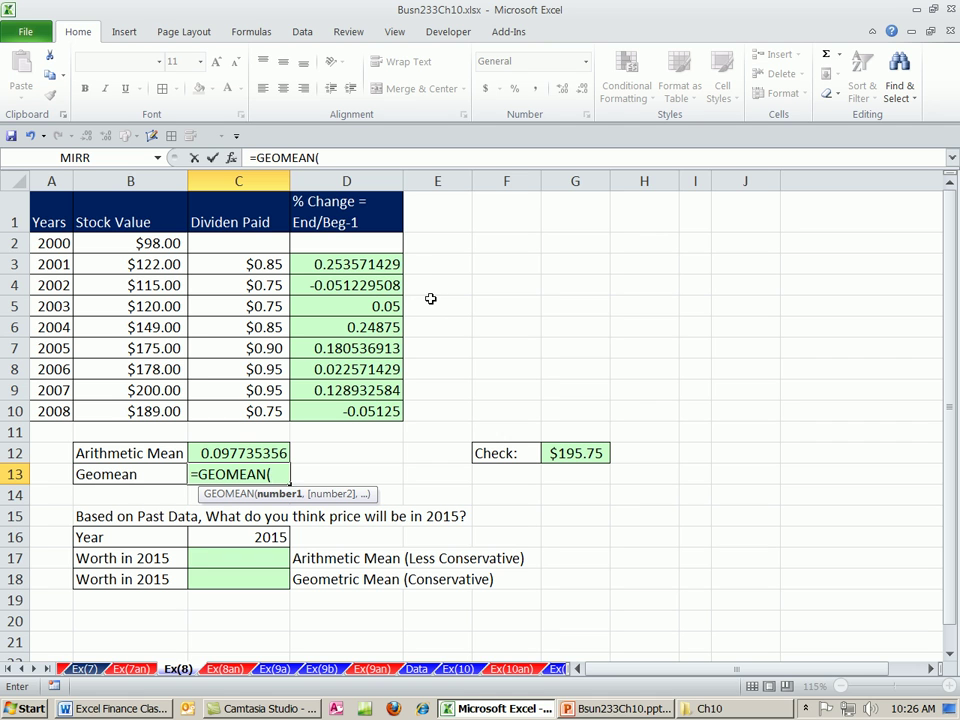
{"action": "left_click_drag", "start_coordinate": [343, 267], "coordinate": [318, 414]}
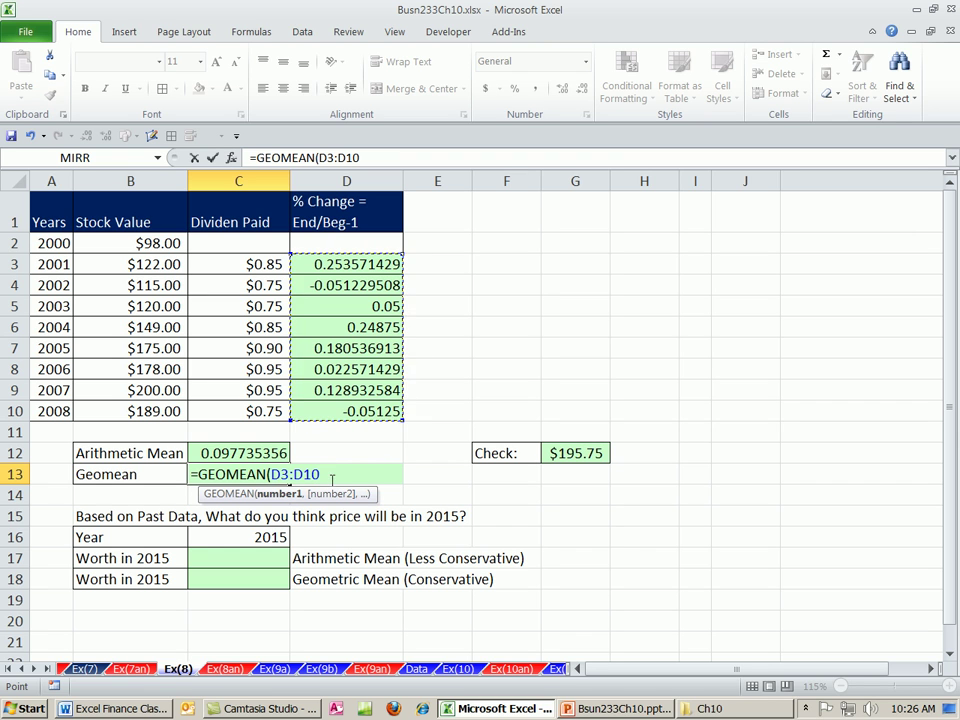
{"action": "type", "text": "+1"}
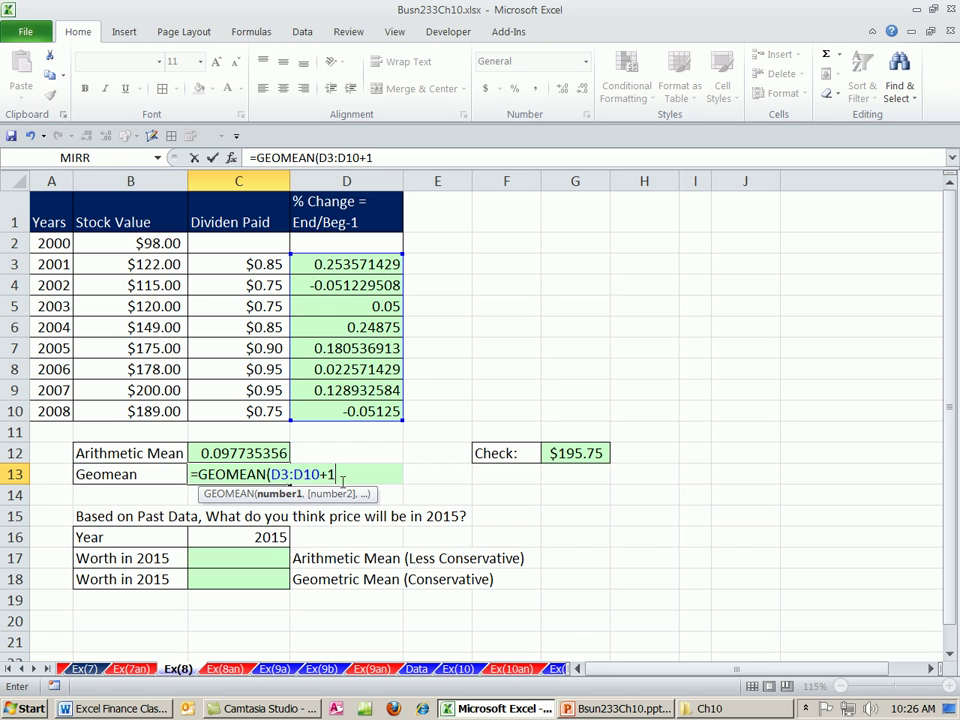
{"action": "type", "text": ")"}
- Wrap the GEOMEAN expression in SUMPRODUCT and enter the formula
{"action": "left_click", "coordinate": [196, 474]}
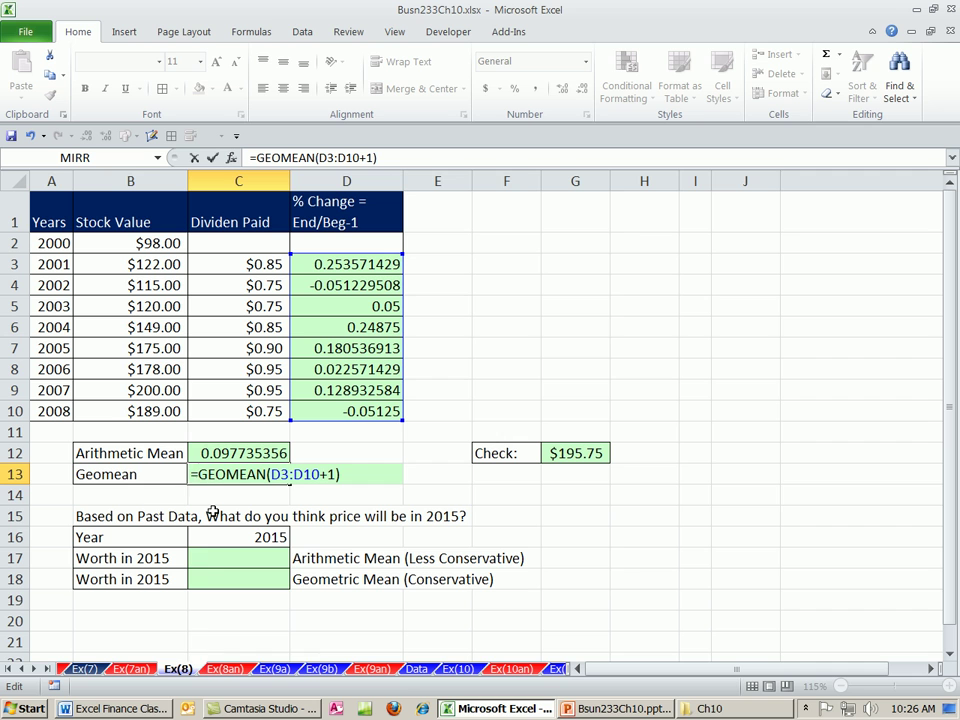
{"action": "type", "text": "sump"}
{"action": "key", "text": "Tab"}
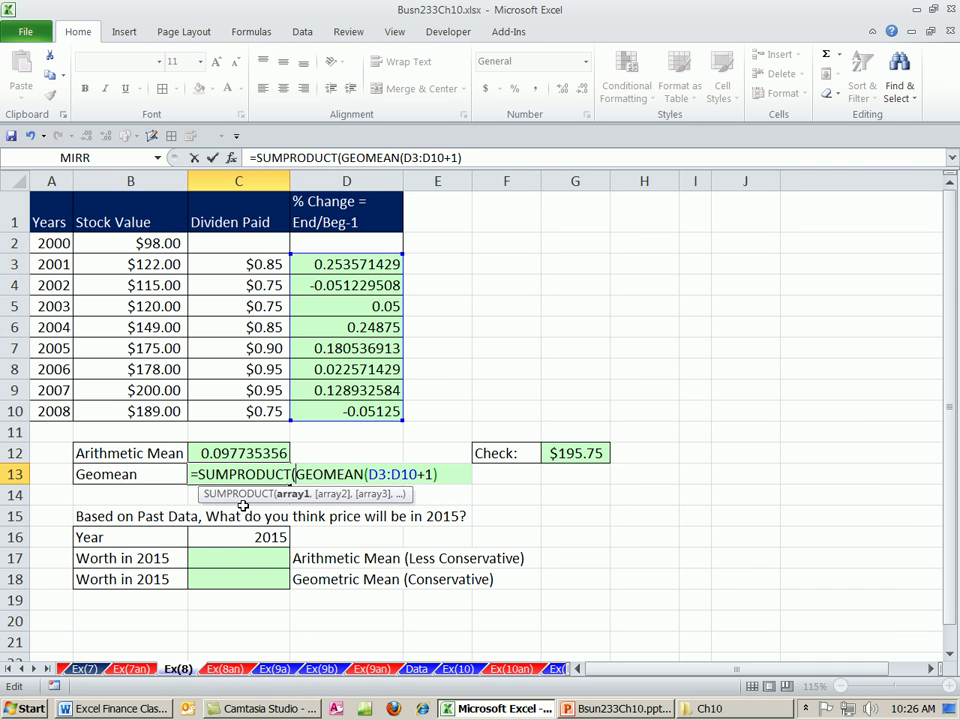
{"action": "left_click_drag", "start_coordinate": [296, 470], "coordinate": [493, 476]}
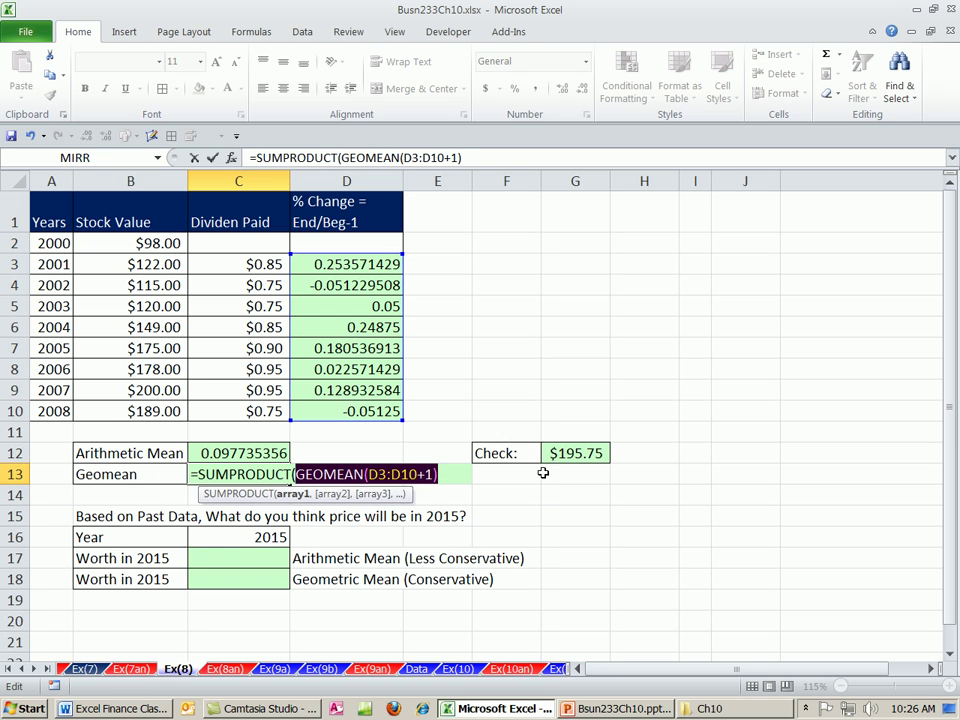
{"action": "key", "text": "F9"}
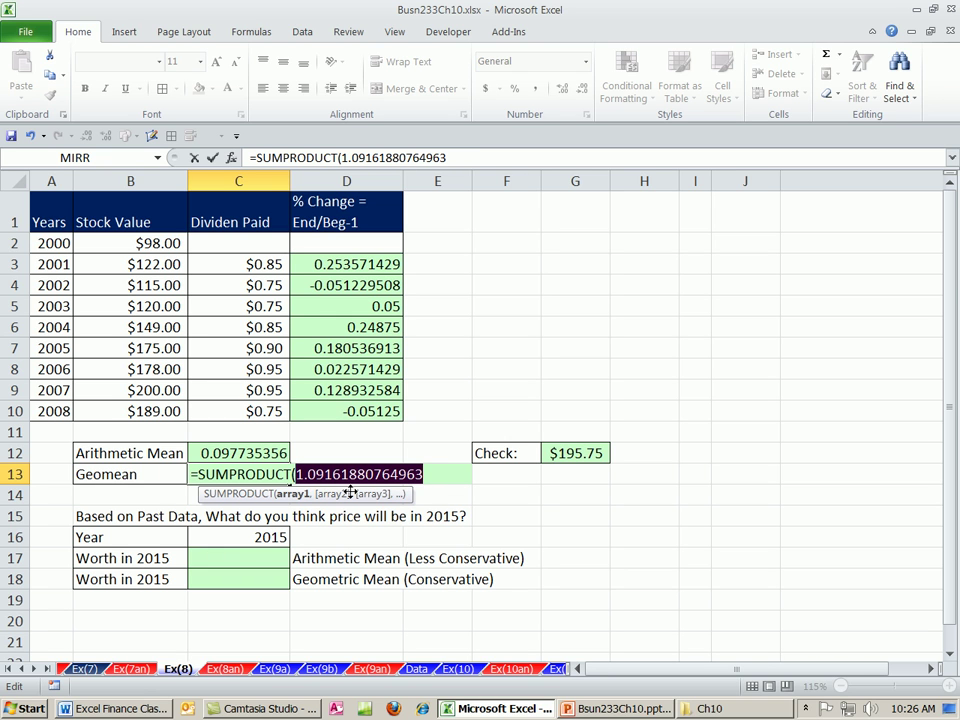
{"action": "key", "text": "ctrl+z"}
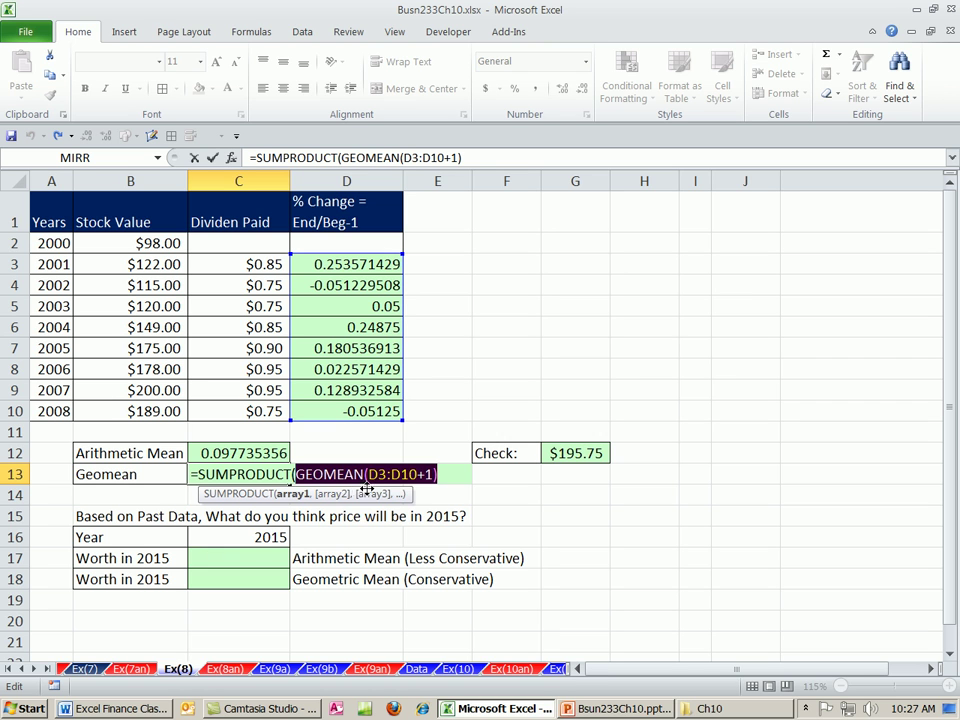
{"action": "left_click", "coordinate": [381, 475]}
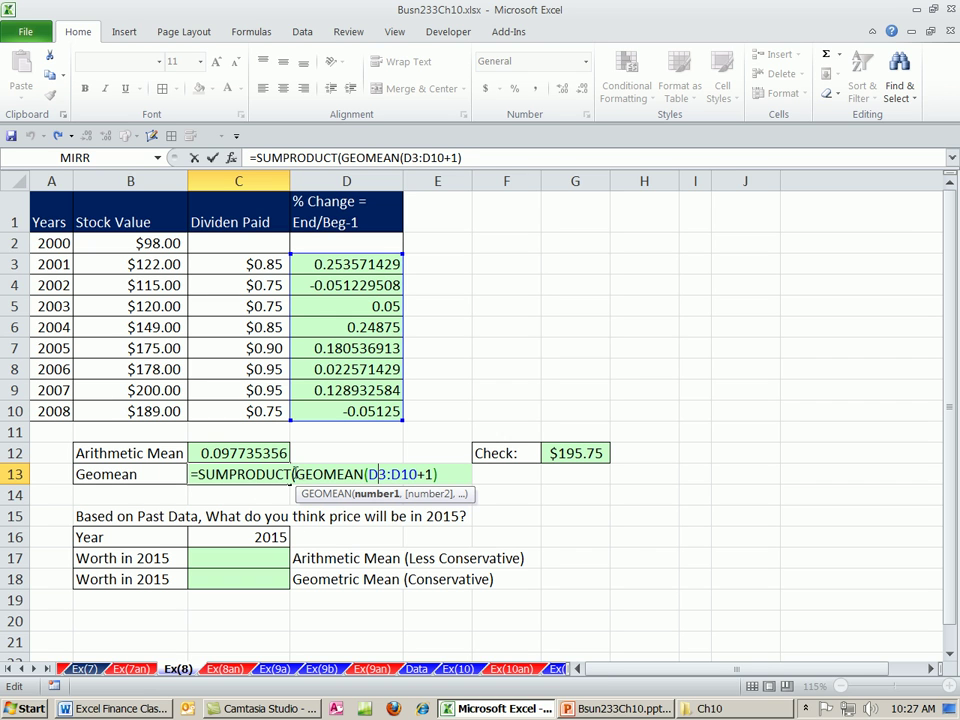
{"action": "left_click", "coordinate": [295, 474]}
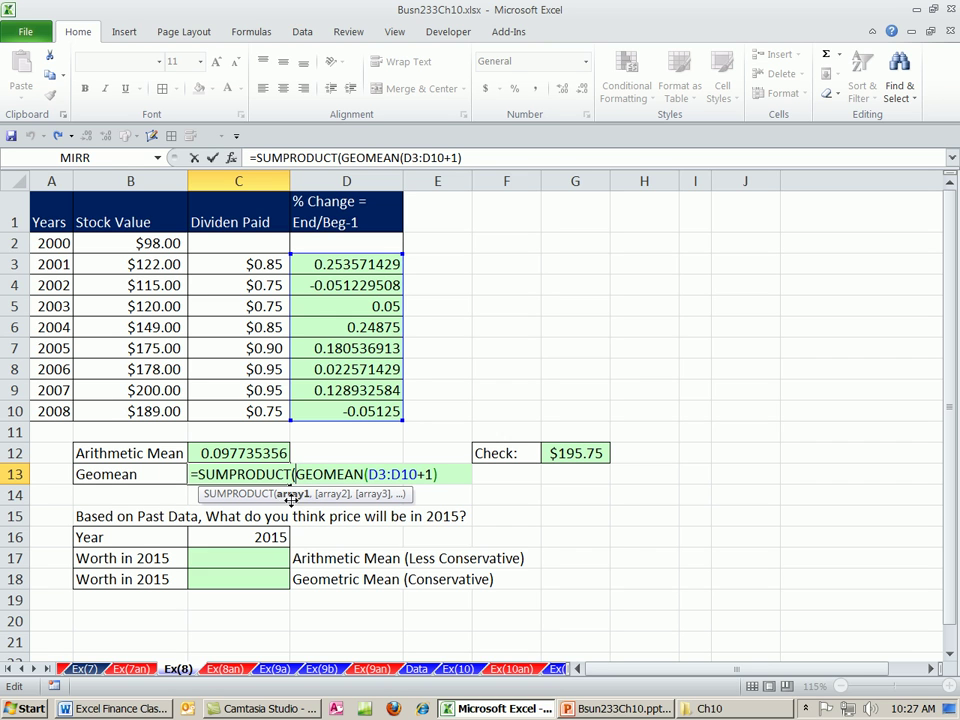
{"action": "type", "text": ")"}
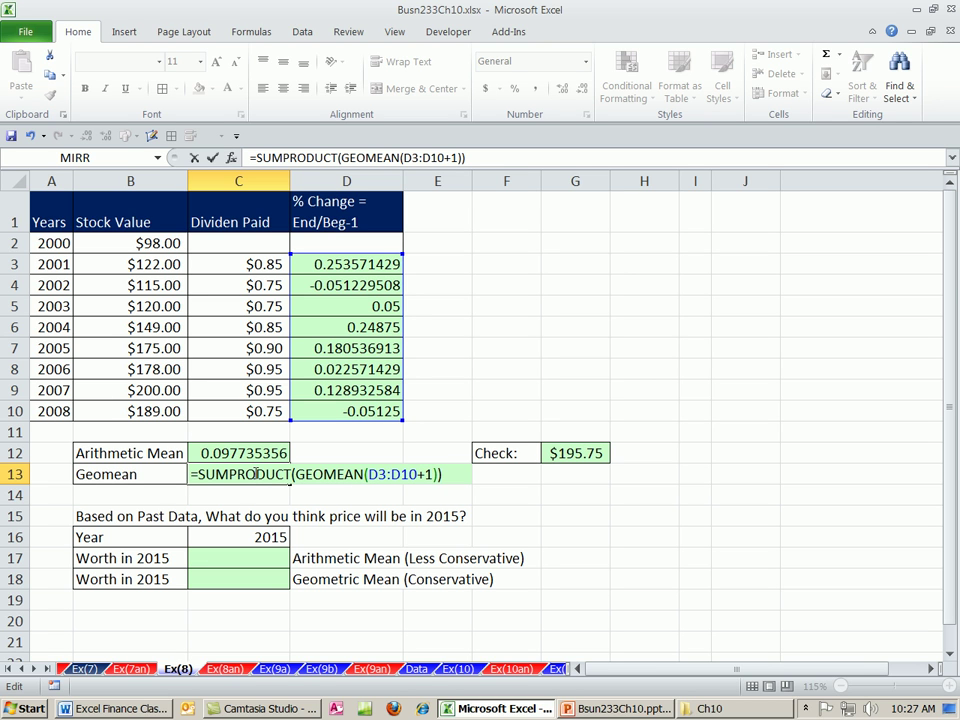
{"action": "key", "text": "ctrl+Return"}
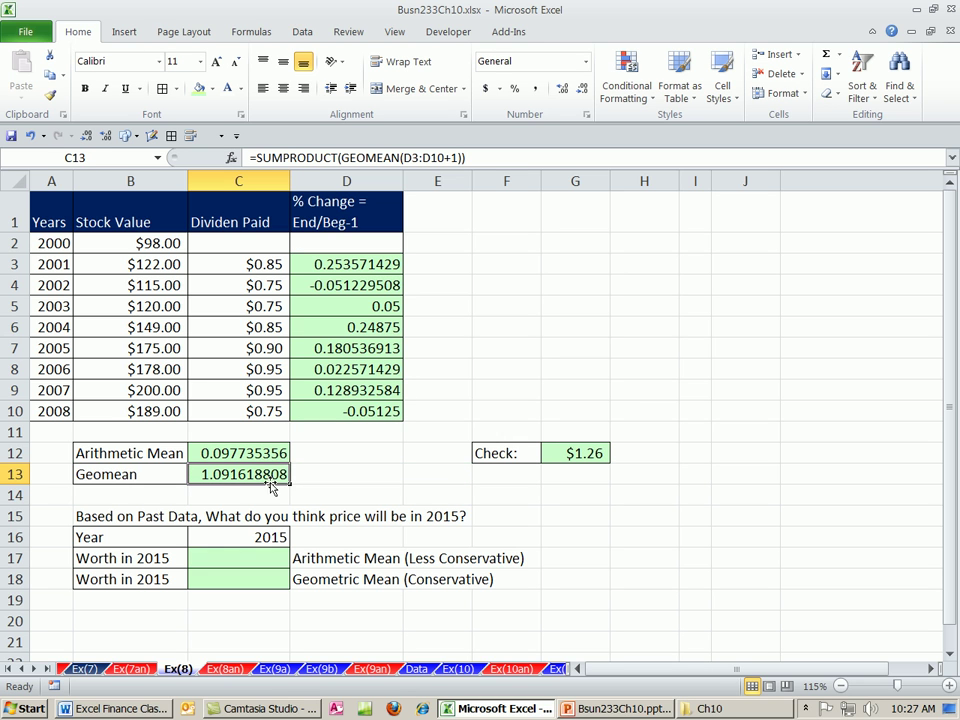
- Append -1 to C13's formula so it returns 0.091618808
{"action": "key", "text": "F2"}
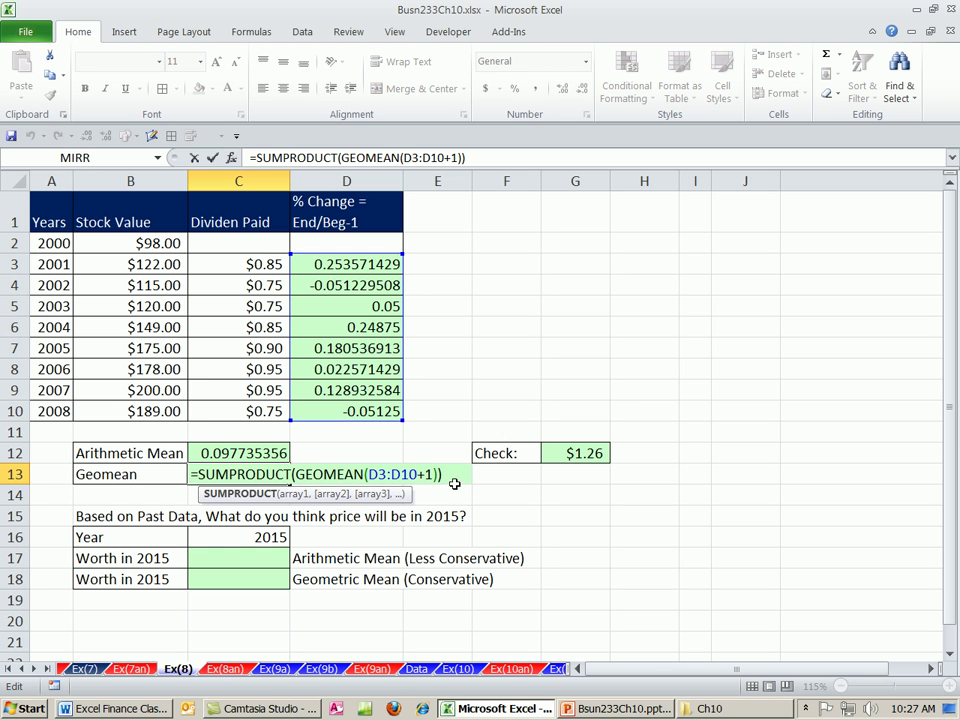
{"action": "type", "text": "-1"}
{"action": "key", "text": "ctrl+Return"}
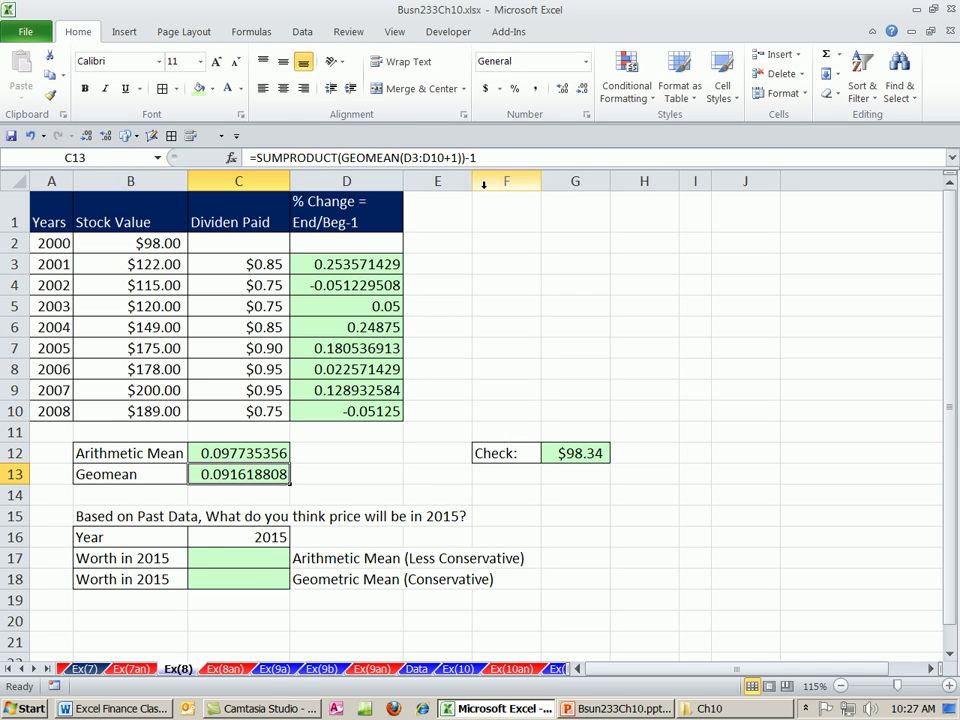
{"action": "left_click", "coordinate": [256, 564]}
- Enter =B10*(1+C13)^(C16-A10) in C18, forecasting $349.11
{"action": "left_click", "coordinate": [246, 584]}
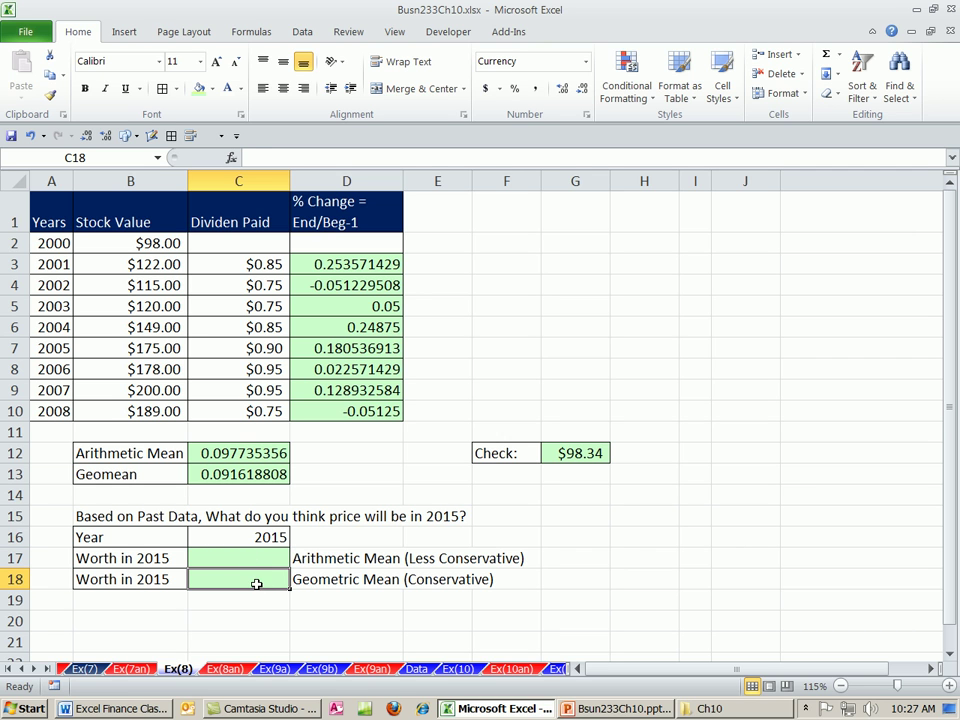
{"action": "type", "text": "="}
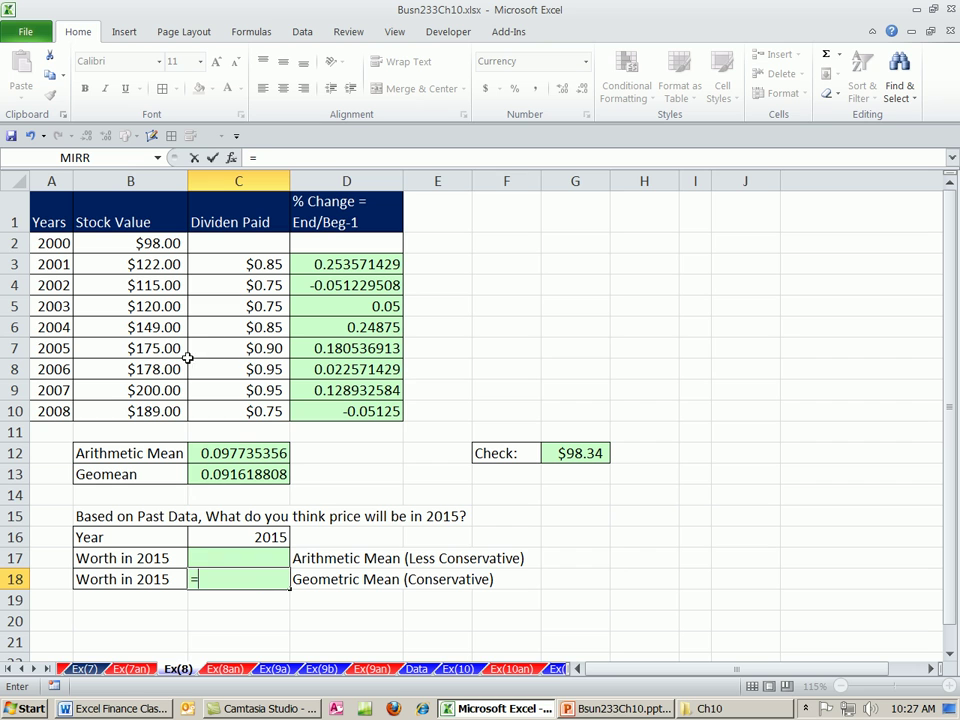
{"action": "left_click", "coordinate": [137, 411]}
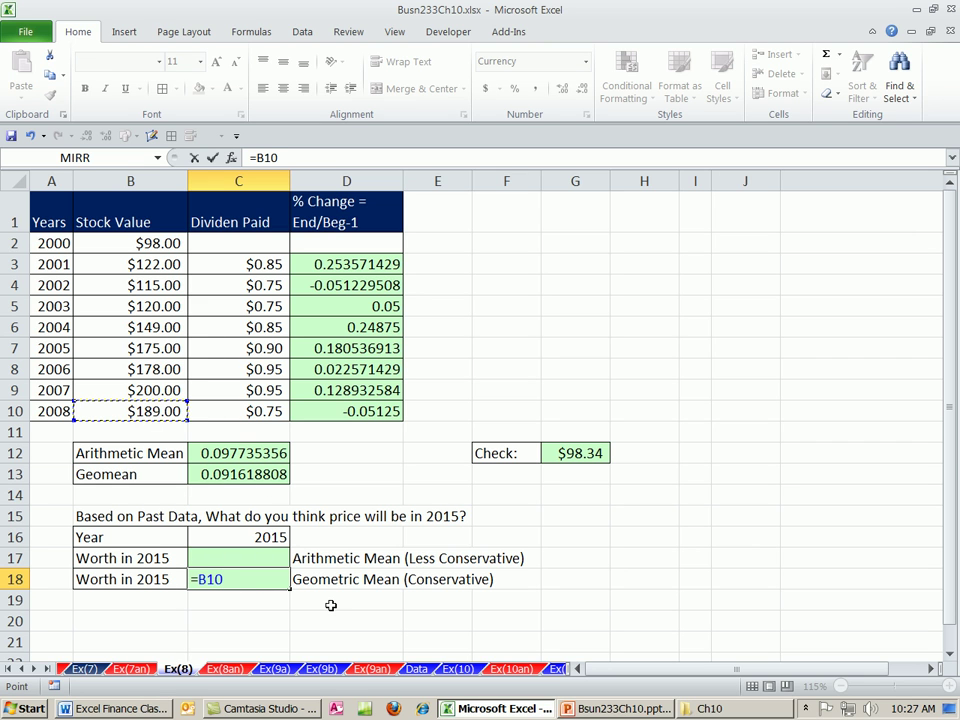
{"action": "type", "text": "*(1+"}
{"action": "left_click", "coordinate": [259, 474]}
{"action": "type", "text": ")"}
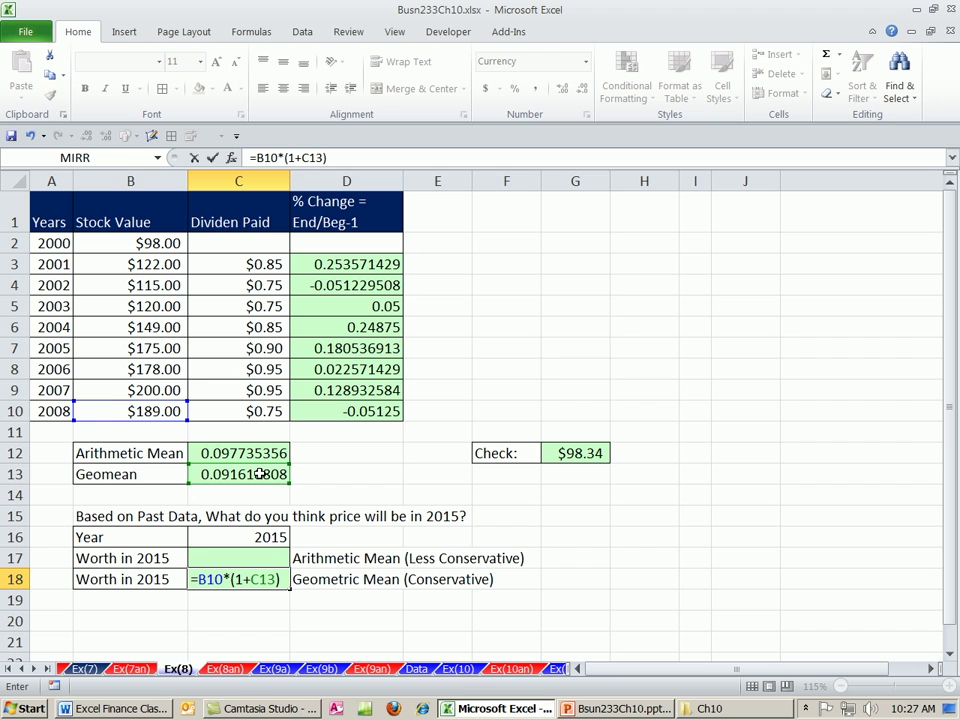
{"action": "type", "text": "^("}
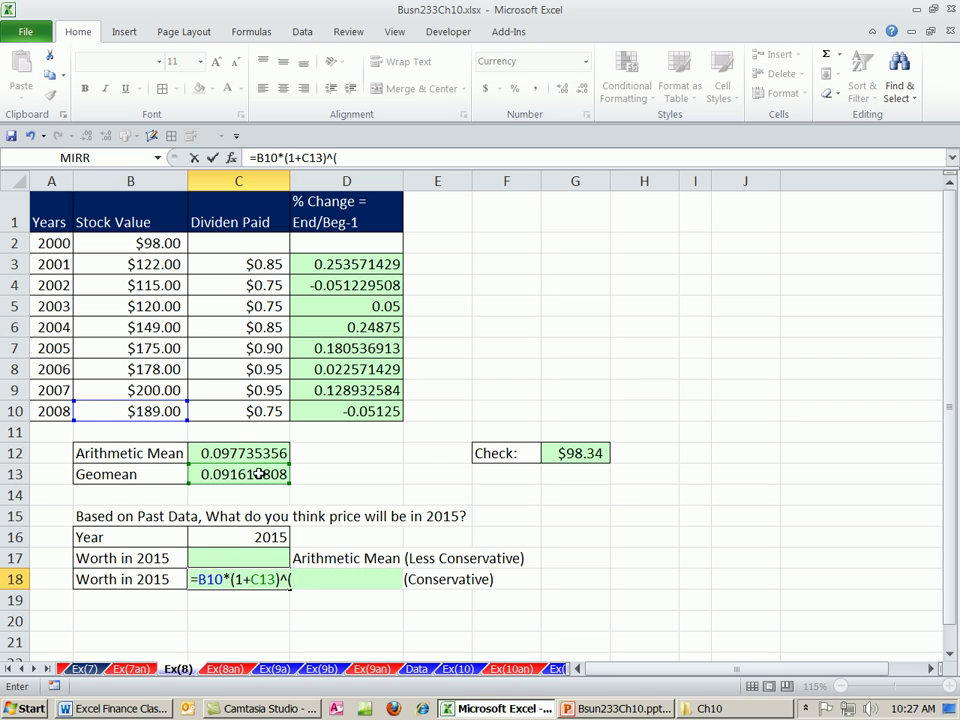
{"action": "left_click", "coordinate": [258, 537]}
{"action": "type", "text": "-"}
{"action": "left_click", "coordinate": [55, 411]}
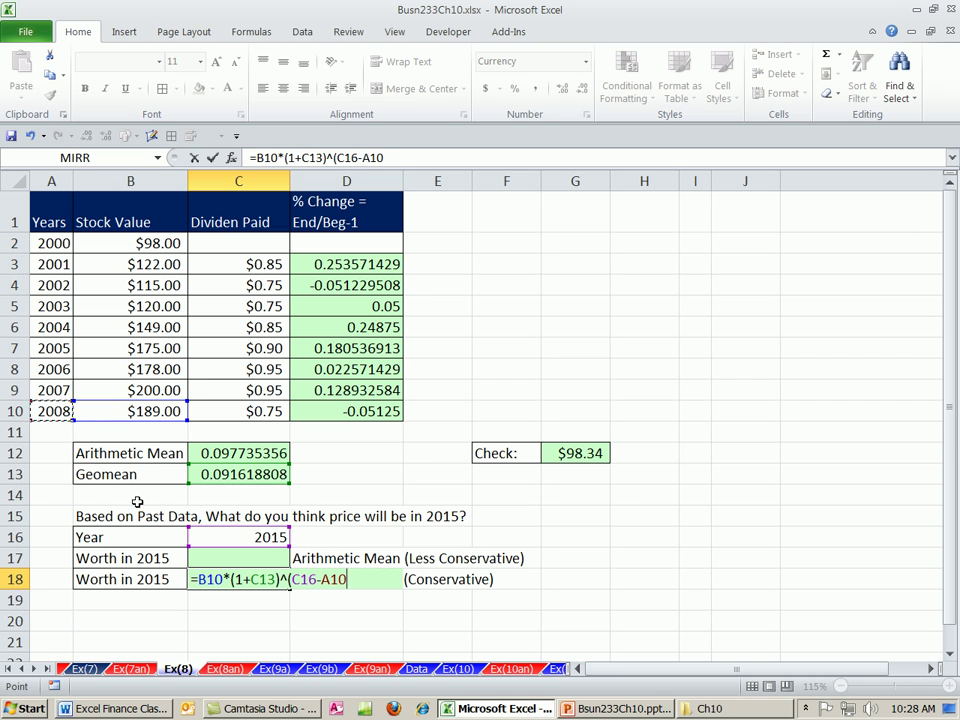
{"action": "type", "text": ")"}
{"action": "key", "text": "Return"}
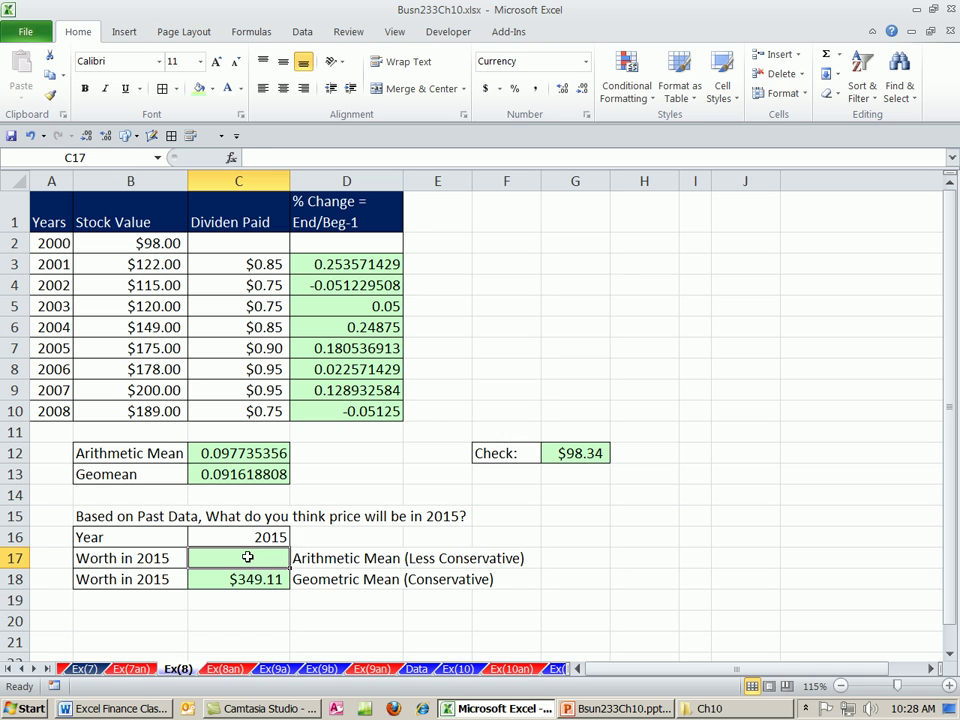
- Enter =B10*(1+C12)^(C16-A10) in C17, forecasting $363.03
{"action": "type", "text": "="}
{"action": "left_click", "coordinate": [124, 414]}
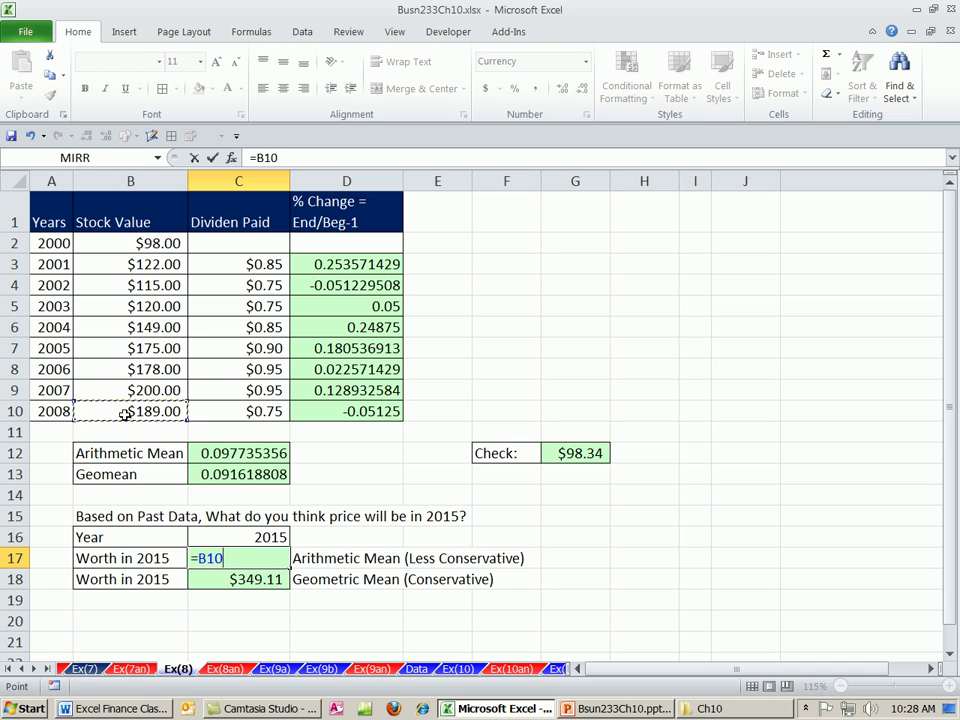
{"action": "type", "text": "*(1+"}
{"action": "left_click", "coordinate": [229, 453]}
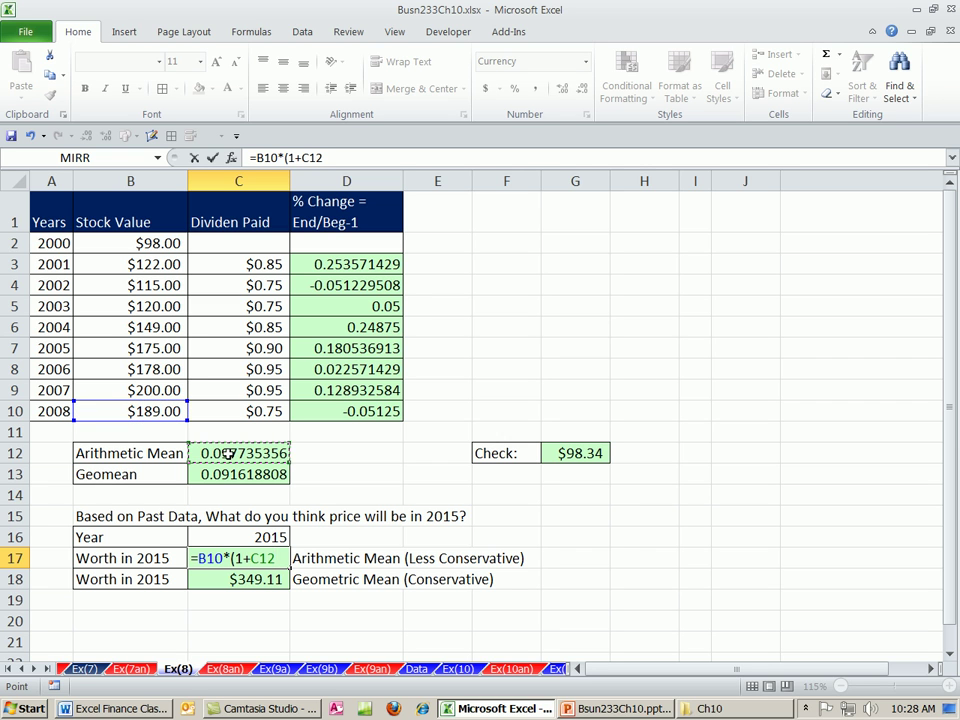
{"action": "type", "text": ")^("}
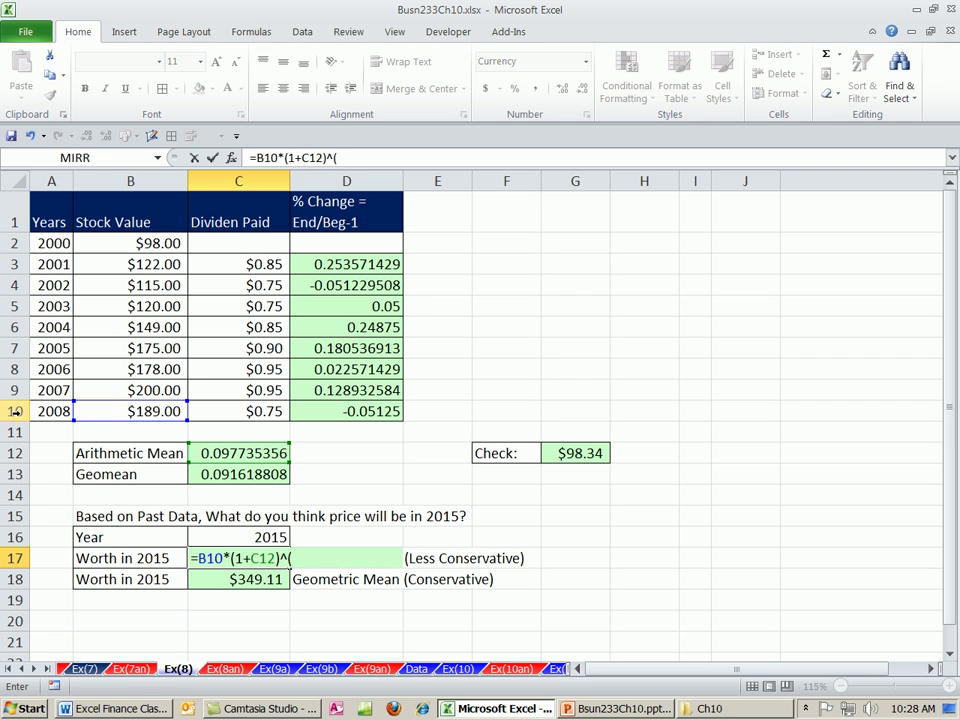
{"action": "left_click", "coordinate": [204, 536]}
{"action": "type", "text": "-"}
{"action": "left_click", "coordinate": [47, 410]}
{"action": "type", "text": ")"}
{"action": "key", "text": "ctrl+Return"}
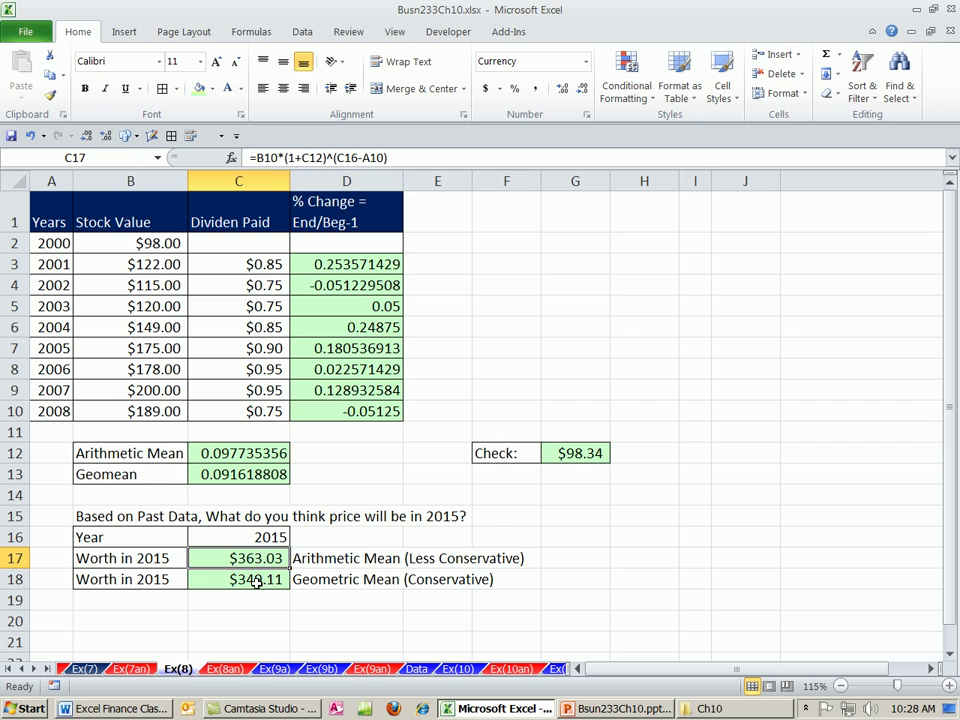
{"action": "left_click", "coordinate": [330, 600]}
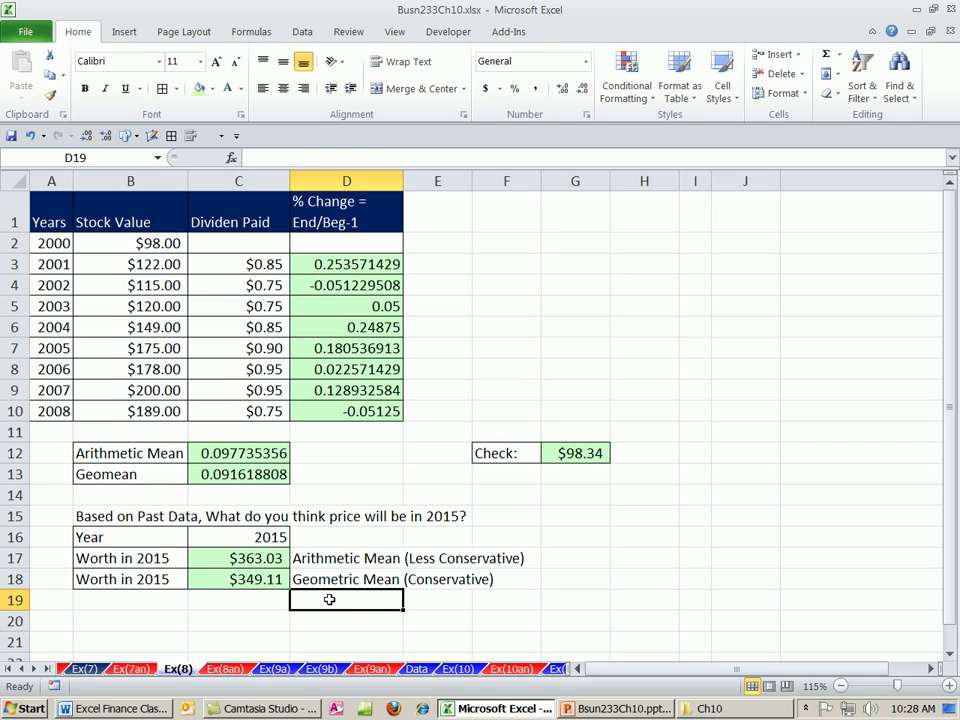